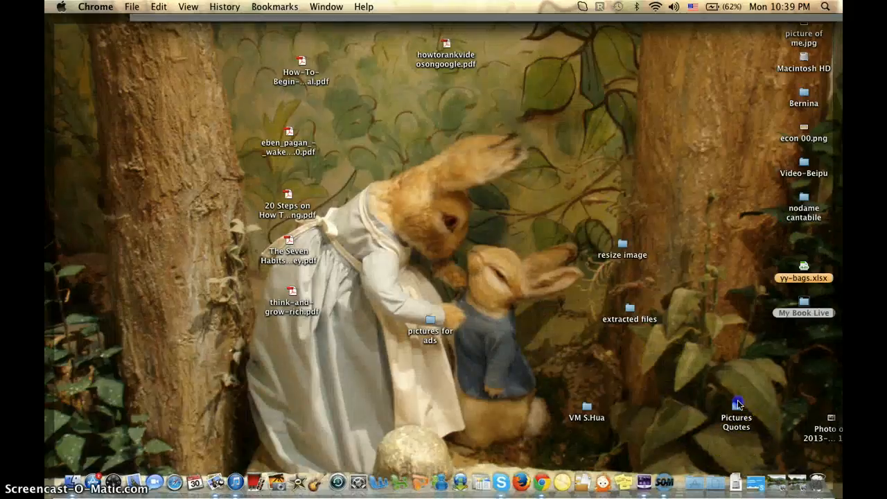
Step: Open the Pictures Quotes folder on the desktop
left_click(738, 407)
left_click(735, 406)
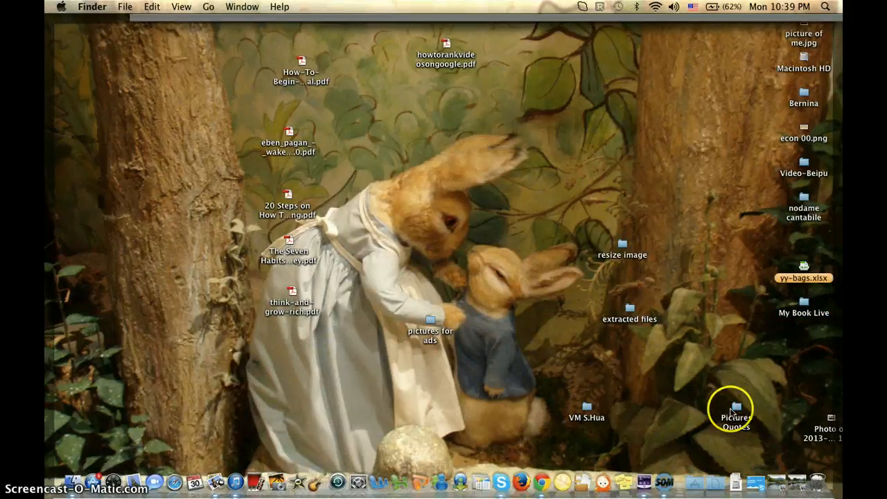
left_click(728, 385)
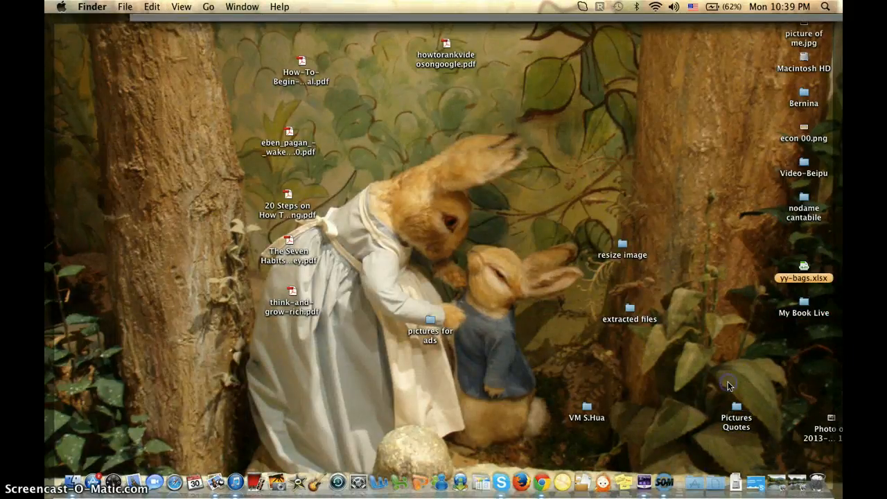
left_click(735, 408)
left_click(735, 411)
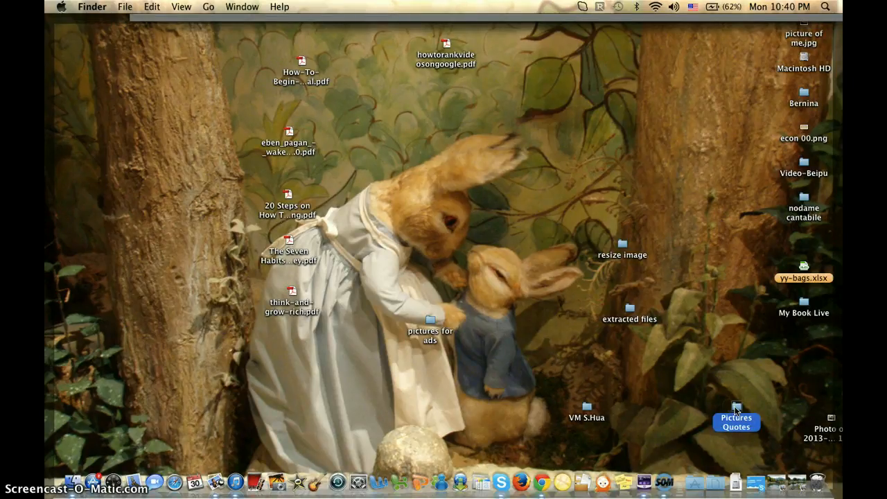
double_click(735, 412)
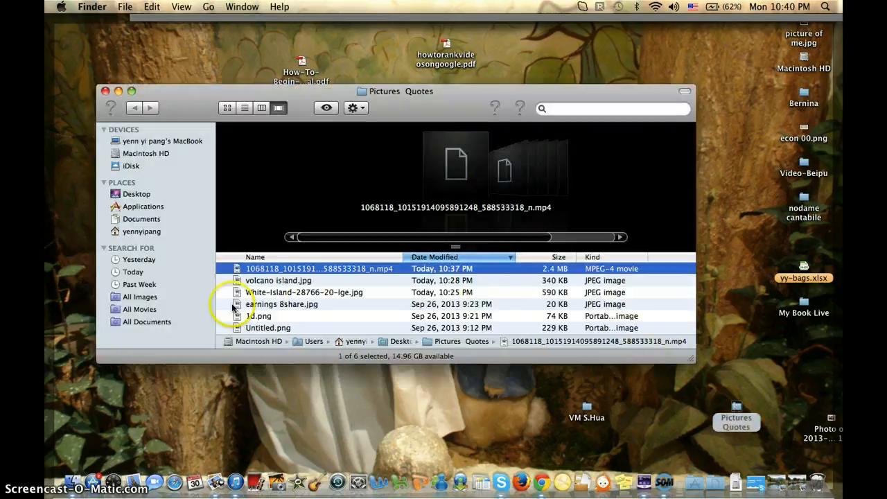
Step: View volcano island.jpg at full size, and minimise the folder and image windows
left_click(281, 281)
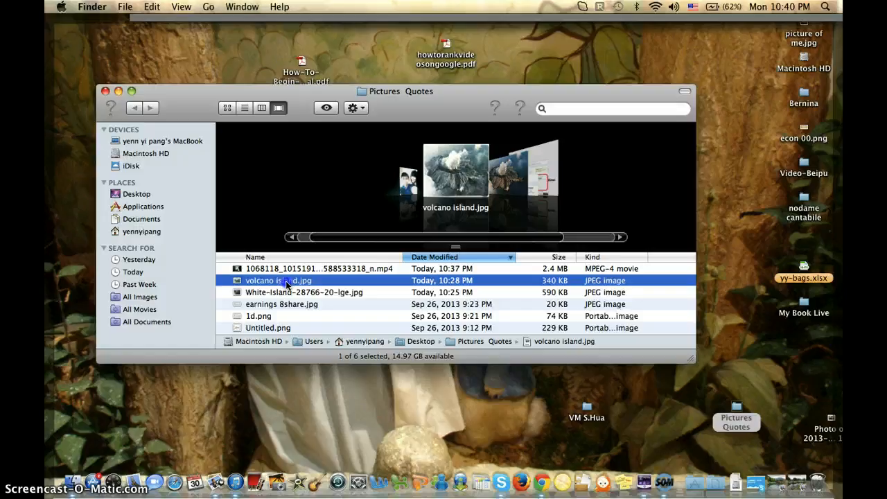
double_click(287, 281)
double_click(287, 285)
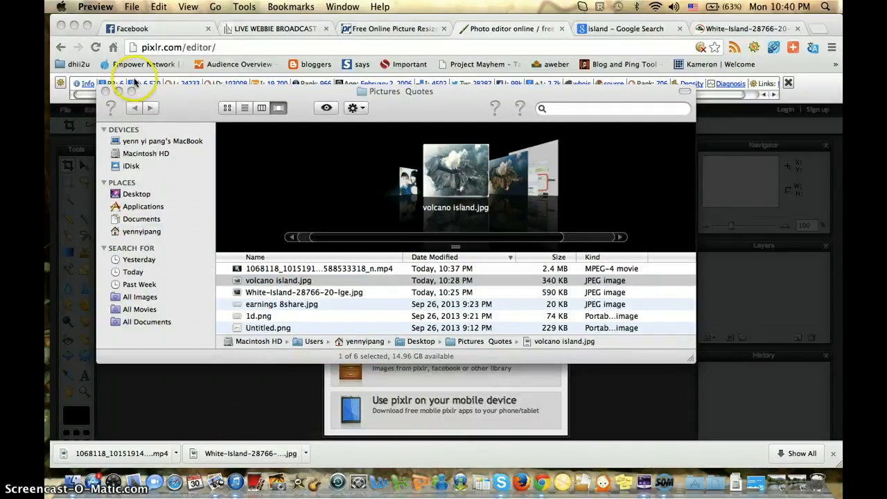
left_click(119, 92)
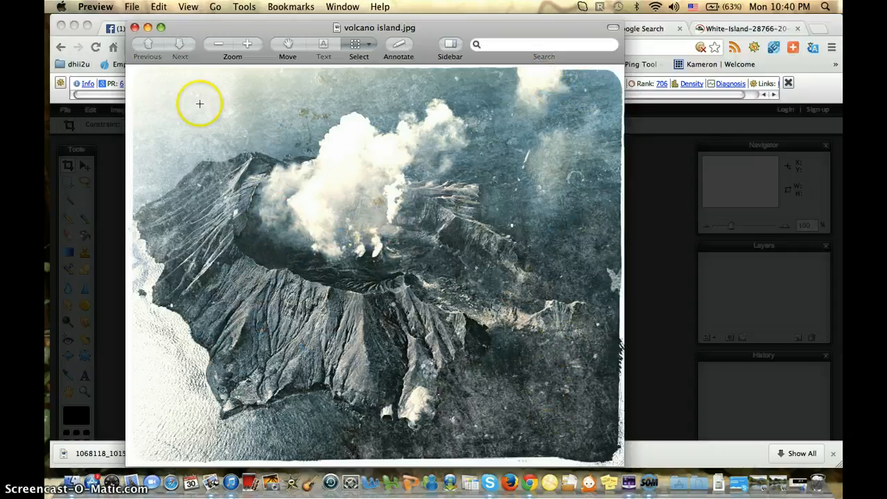
left_click(147, 28)
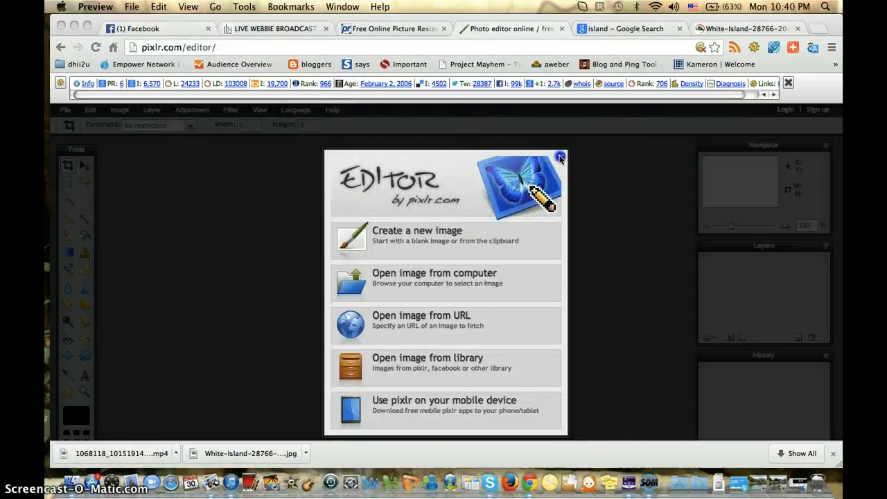
Step: Go back to the Pixlr home page, open Pixlr editor (Advanced), and dismiss the site statistics bar
left_click(560, 158)
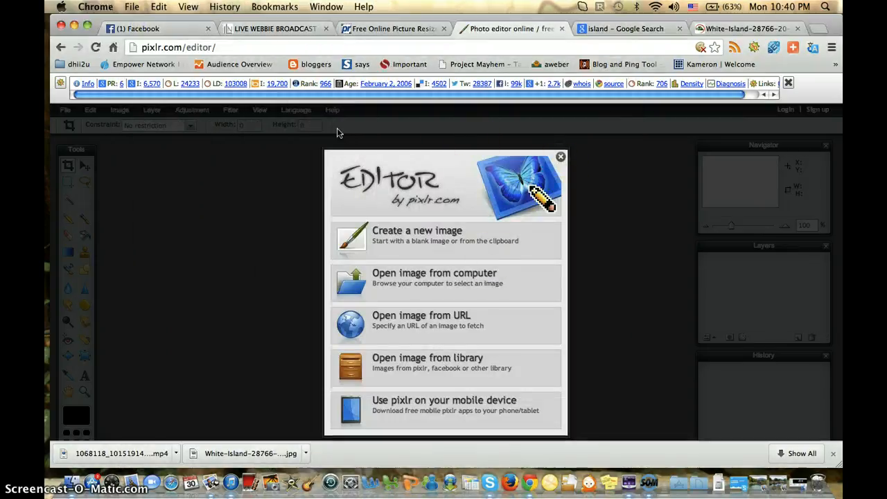
left_click(58, 48)
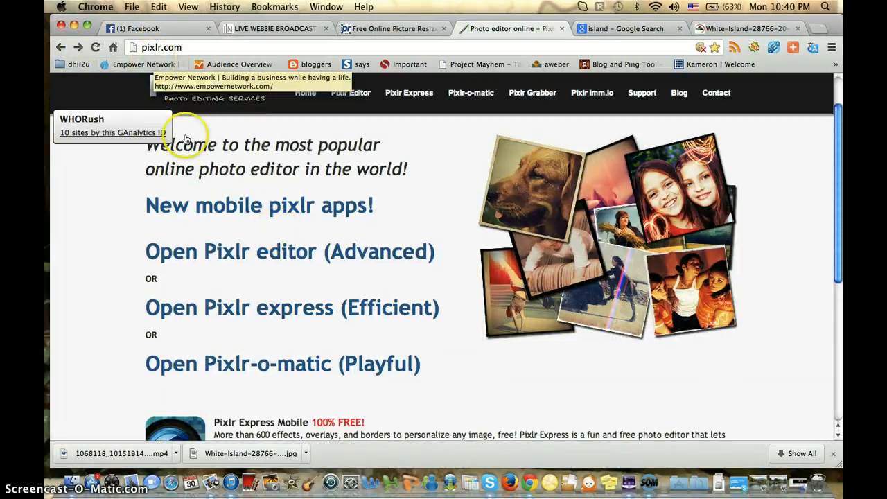
left_click(276, 258)
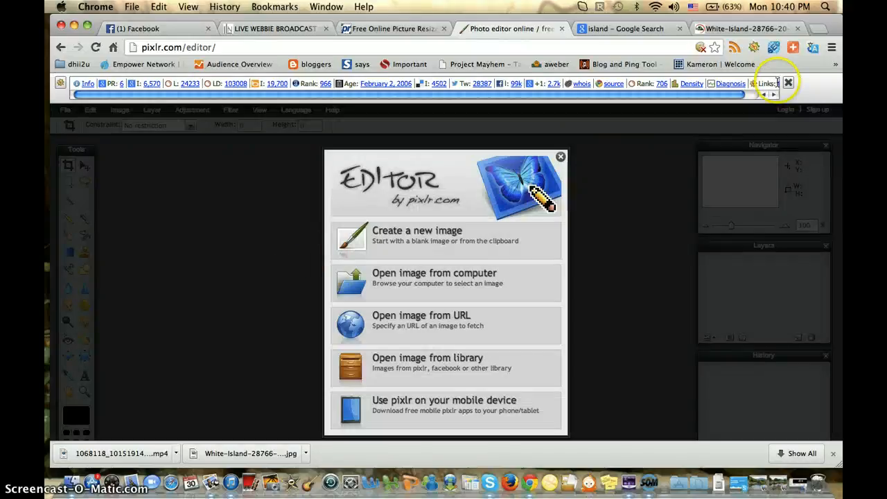
left_click(788, 83)
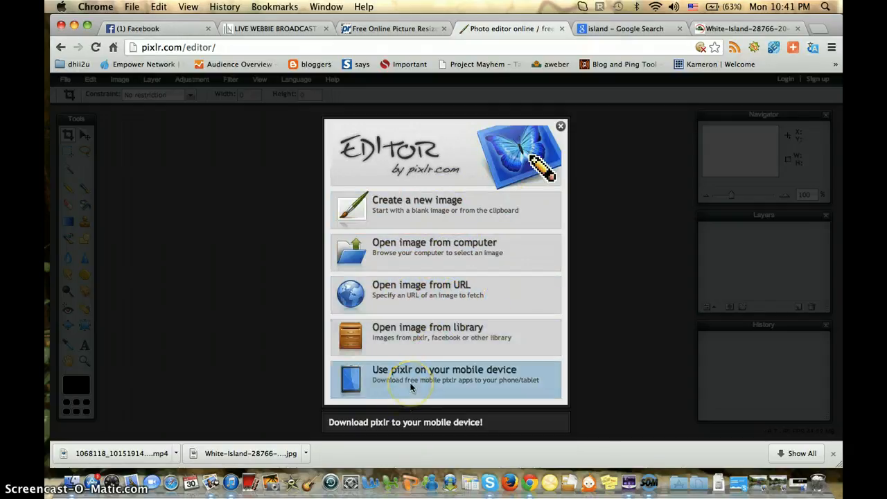
Step: Open volcano island.jpg from the computer's Pictures Quotes folder in the editor
left_click(436, 271)
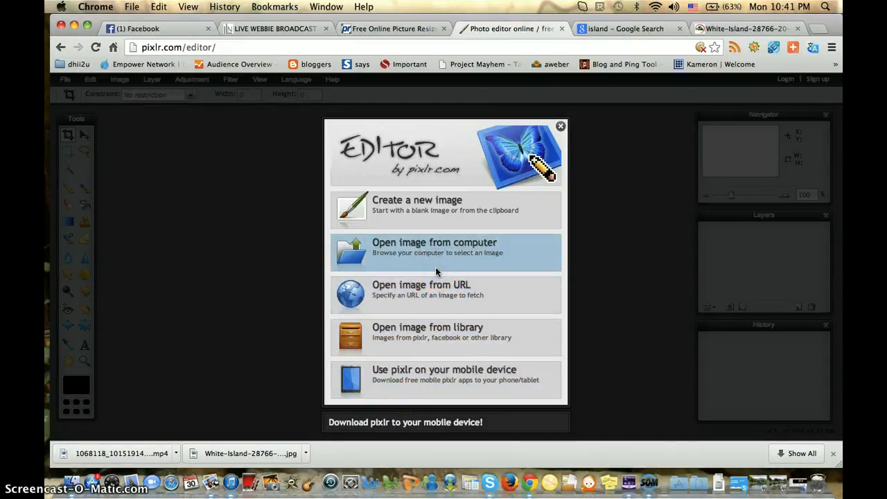
left_click(403, 126)
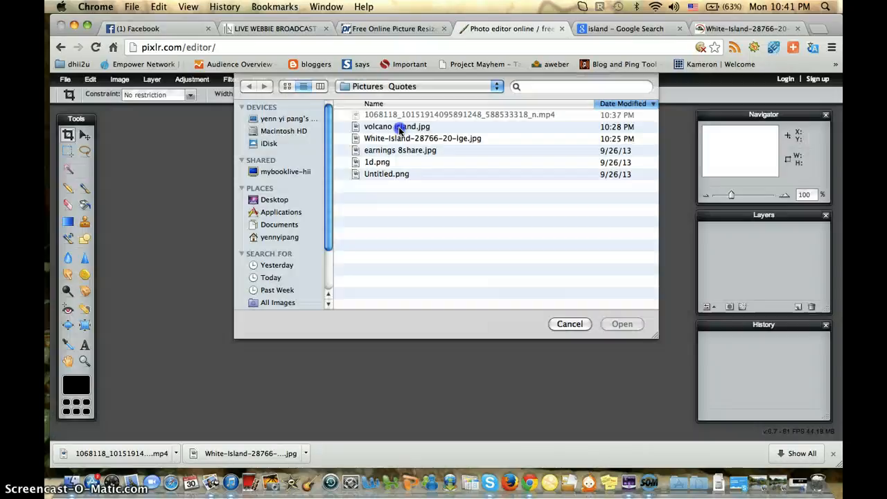
double_click(399, 128)
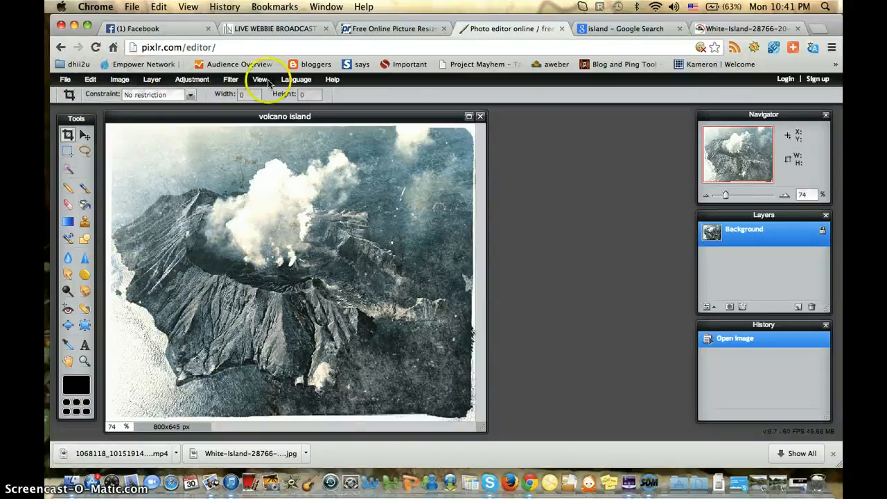
left_click(151, 80)
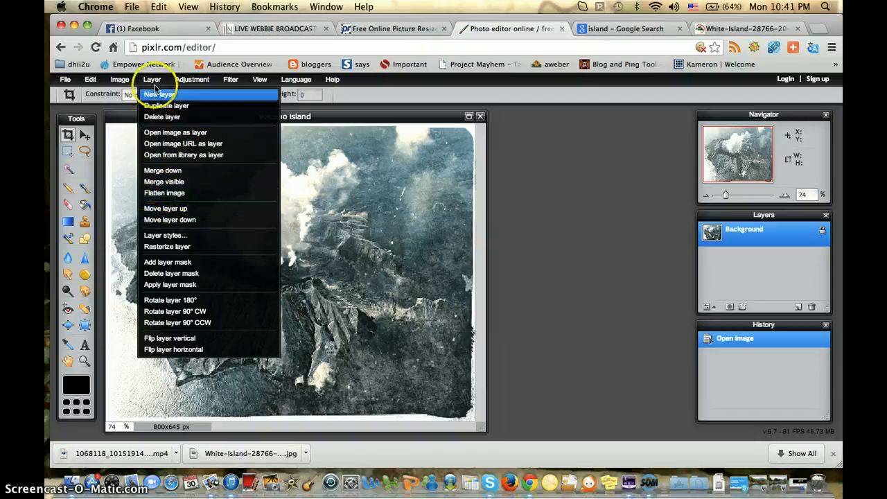
left_click(152, 81)
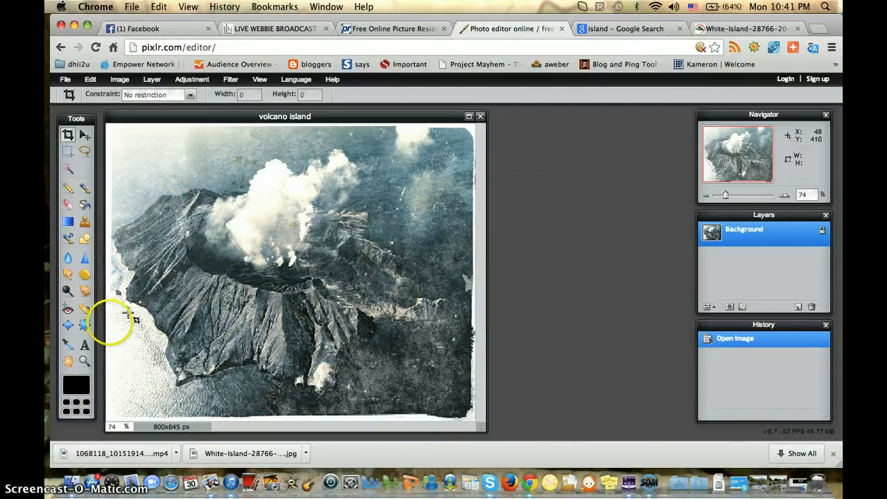
Step: Add a text layer near the image's upper-left corner reading "Play Hard," and "Work Harder" on two lines
left_click(85, 345)
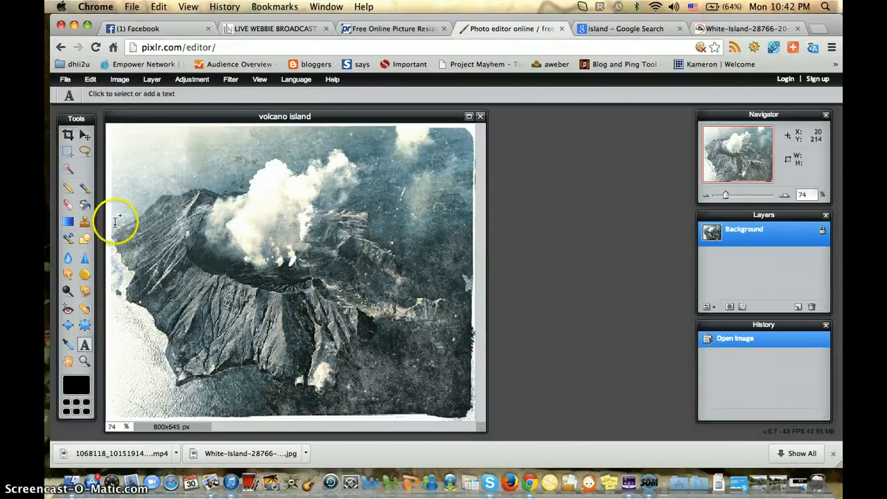
left_click(134, 147)
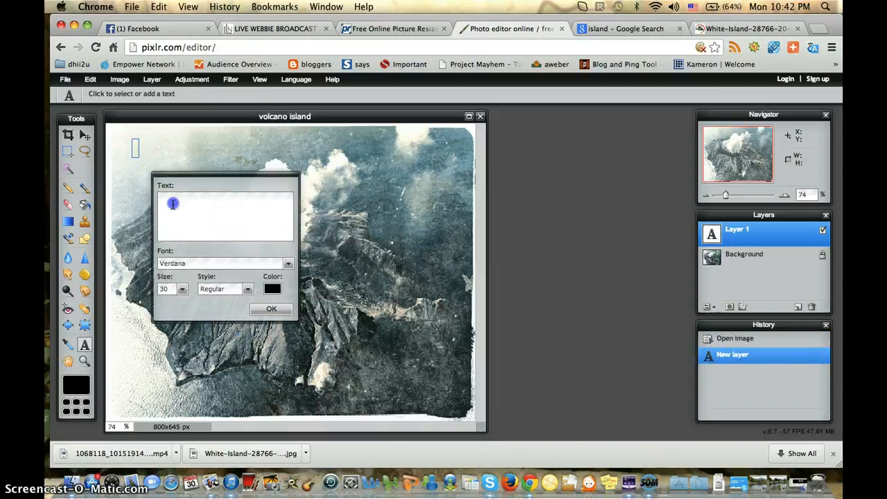
left_click(172, 203)
type("Pla")
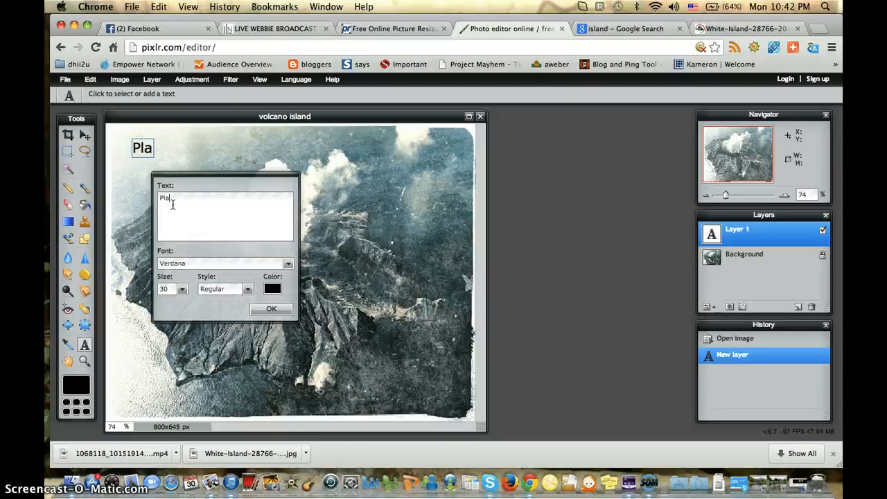
type("y Hard,")
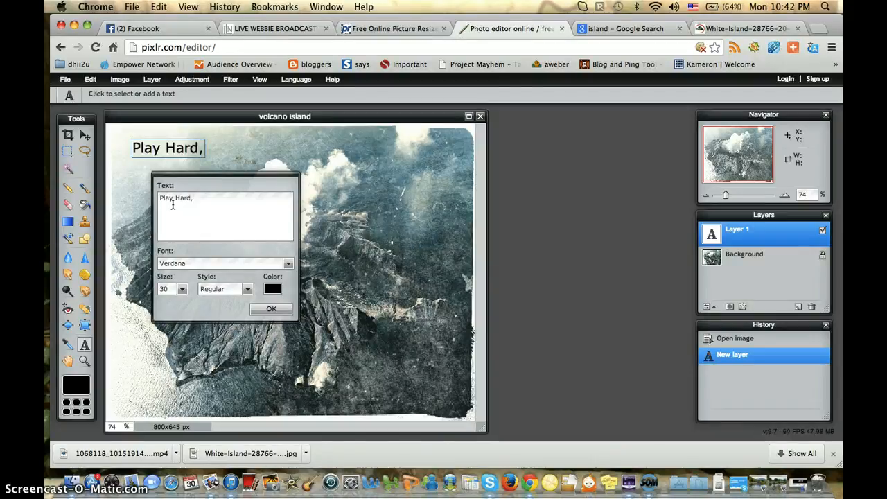
type("Work")
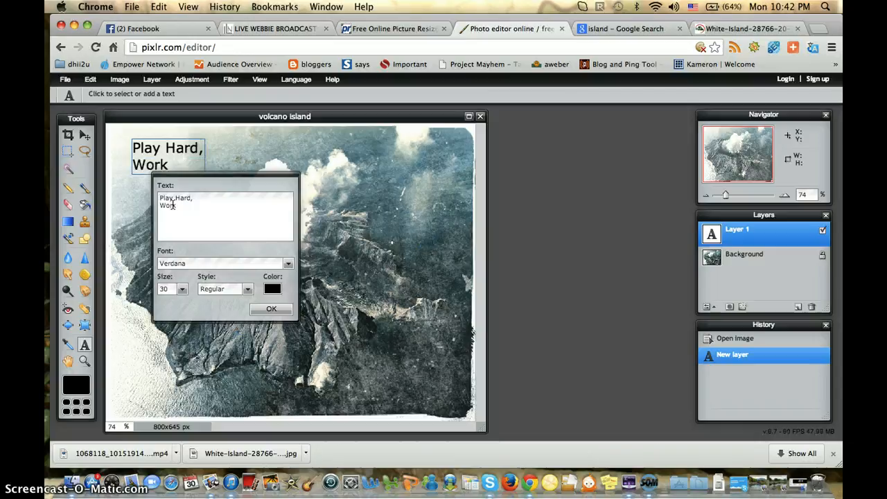
type("e")
key("BackSpace")
type("Harder")
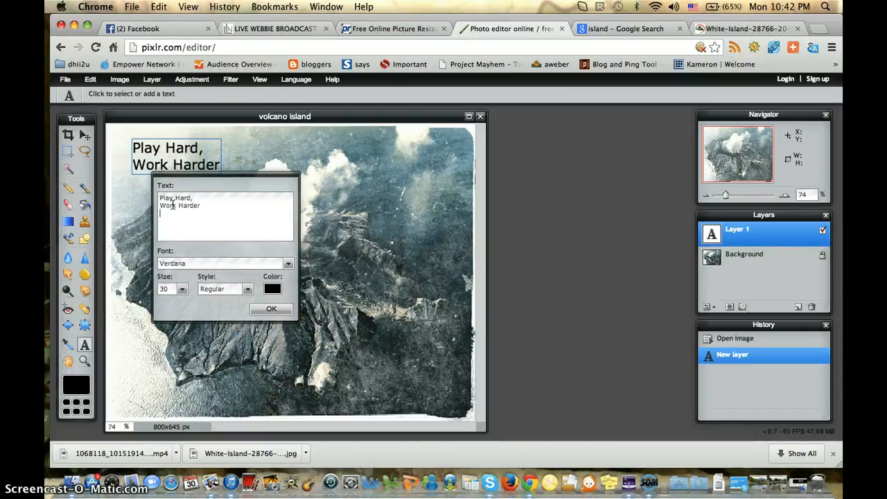
Step: Continue the quote with "and" and "SLEEP HARDEST!" on two further lines
key("Return")
type("and")
key("Return")
type("SL")
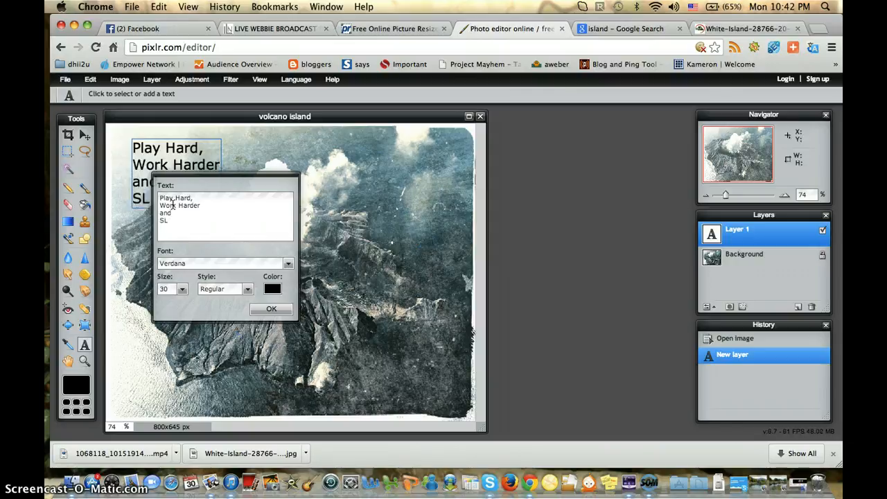
type("EEP HARDEST")
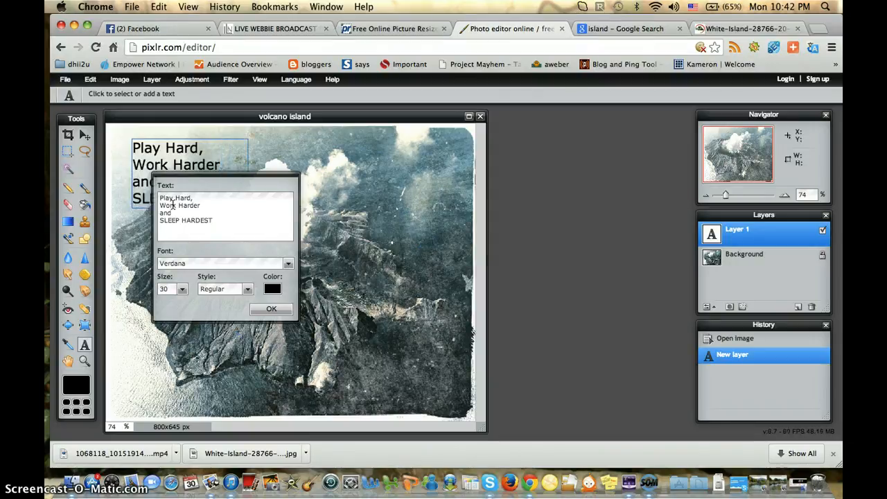
type("!")
key("Return")
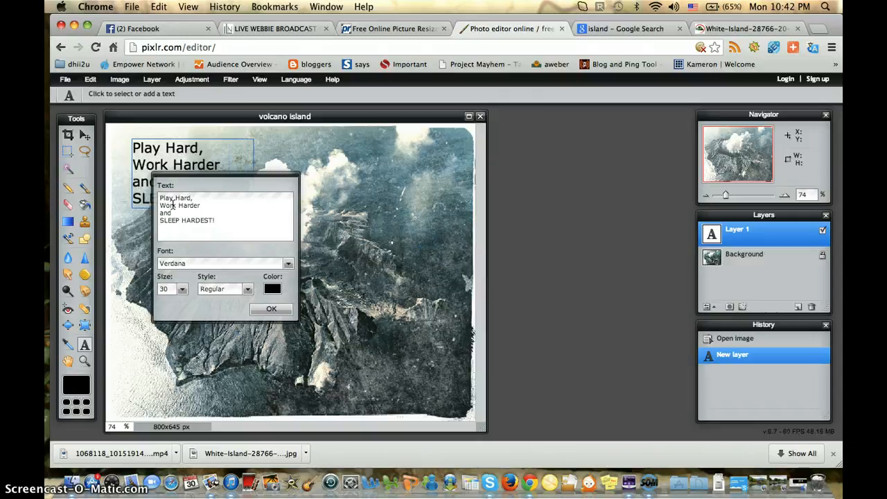
Step: Add a signature line below the quote reading "sent from-" followed by the author's website address
type("-Robert")
key("BackSpace")
key("BackSpace")
key("BackSpace")
key("BackSpace")
key("BackSpace")
type("sent from")
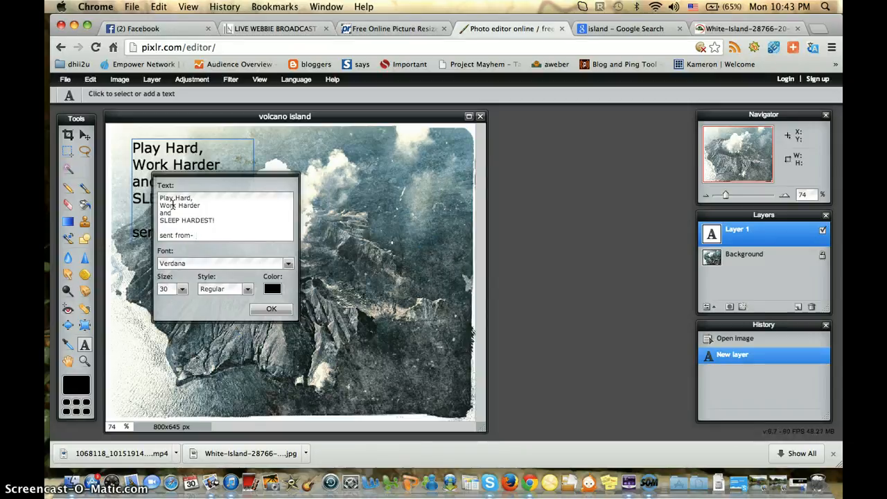
type("- www.RobertHii.com")
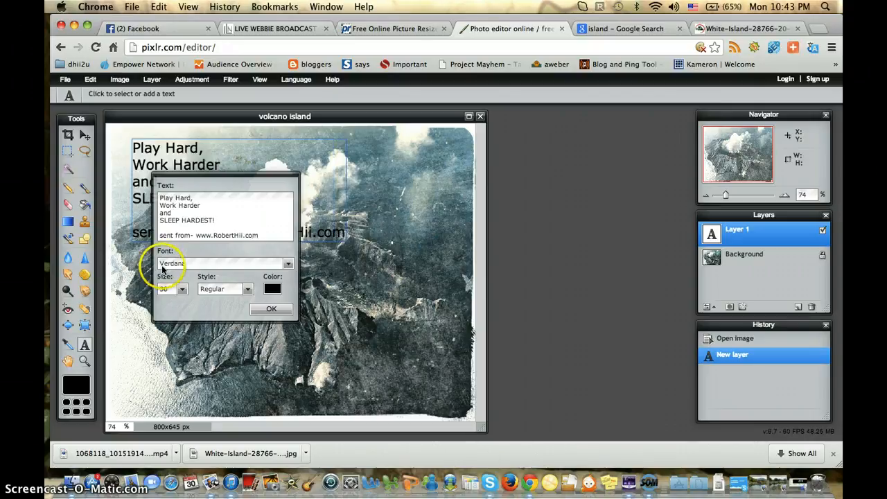
Step: Move the text settings dialog clear of the picture and reposition the quote in the image's lower-left corner
left_click_drag(193, 182, 318, 170)
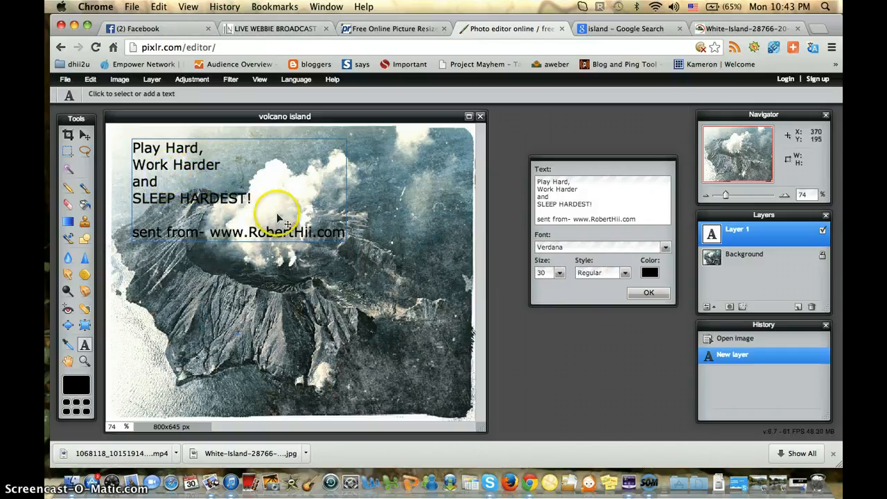
left_click_drag(311, 200, 298, 382)
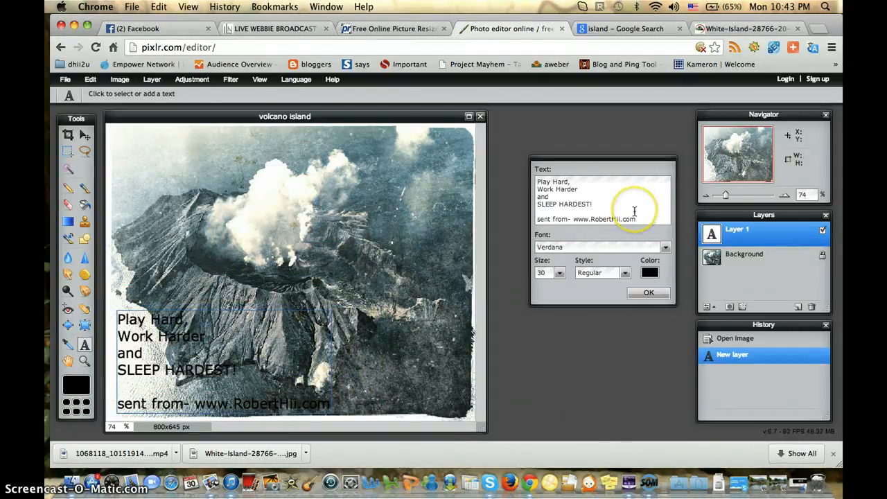
Step: Change the text colour to orange, ffaa00
left_click(649, 272)
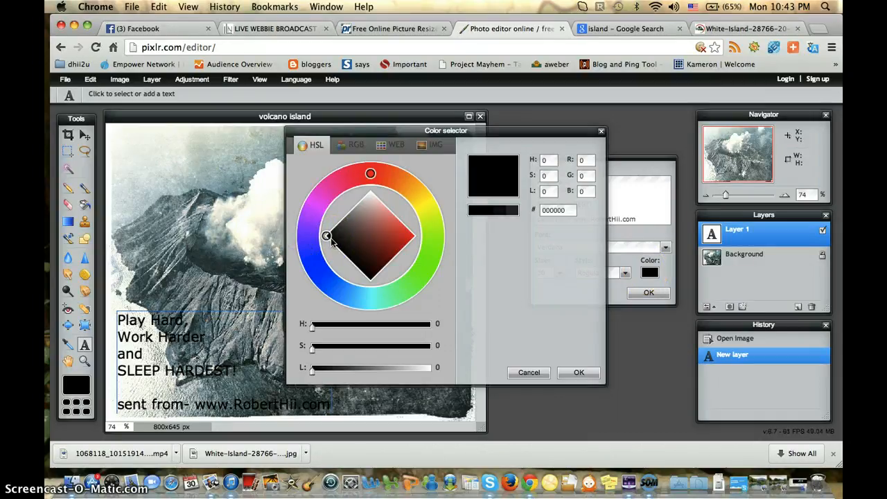
left_click_drag(332, 239, 352, 184)
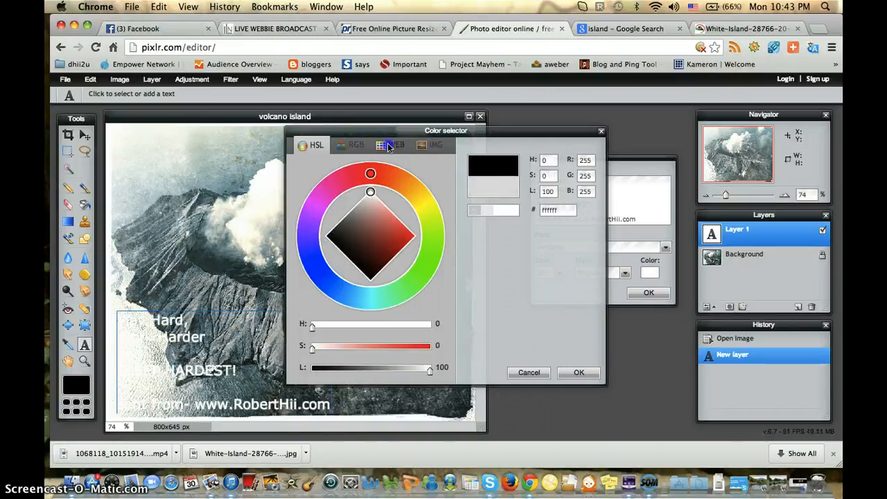
left_click(471, 211)
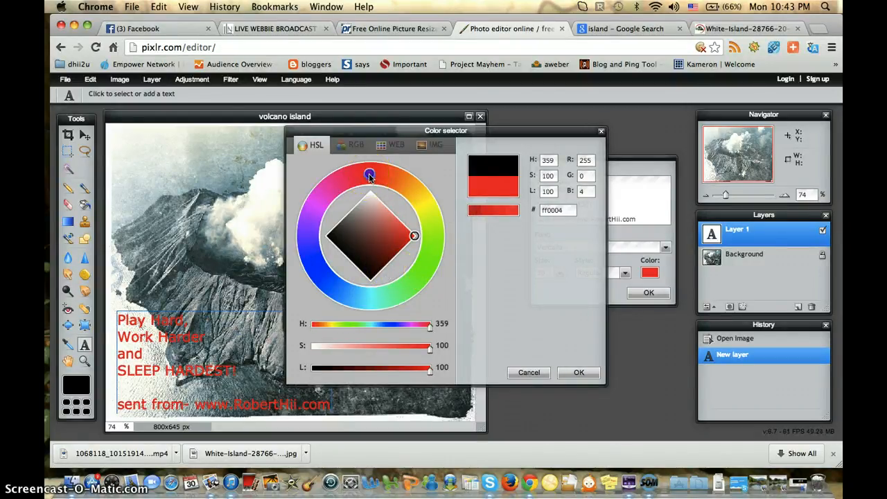
mouse_move(441, 200)
left_mouse_down()
mouse_move(452, 216)
mouse_move(442, 191)
mouse_move(452, 214)
mouse_move(445, 267)
mouse_move(425, 299)
mouse_move(372, 312)
mouse_move(336, 276)
mouse_move(338, 208)
mouse_move(349, 212)
mouse_move(342, 223)
mouse_move(356, 196)
mouse_move(384, 198)
mouse_move(368, 200)
mouse_move(357, 272)
mouse_move(347, 280)
mouse_move(335, 264)
mouse_move(361, 285)
mouse_move(412, 248)
mouse_move(405, 213)
mouse_move(423, 227)
mouse_move(415, 203)
mouse_move(398, 204)
left_mouse_up()
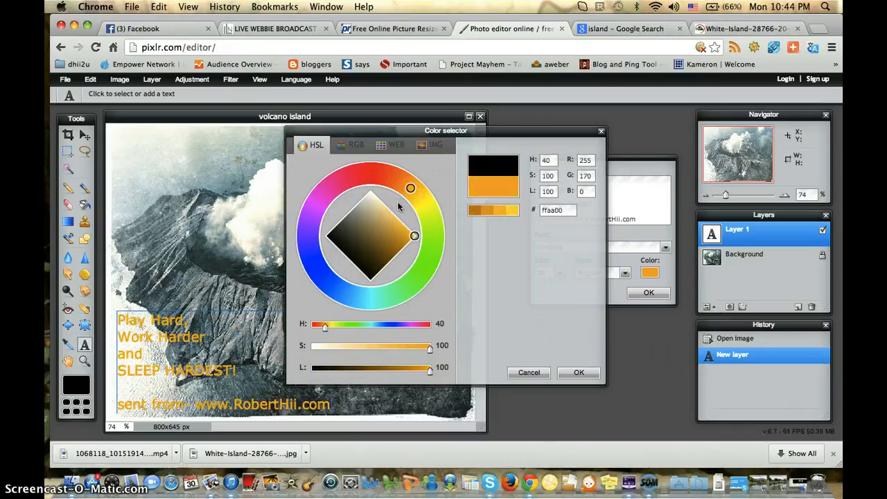
left_click(575, 373)
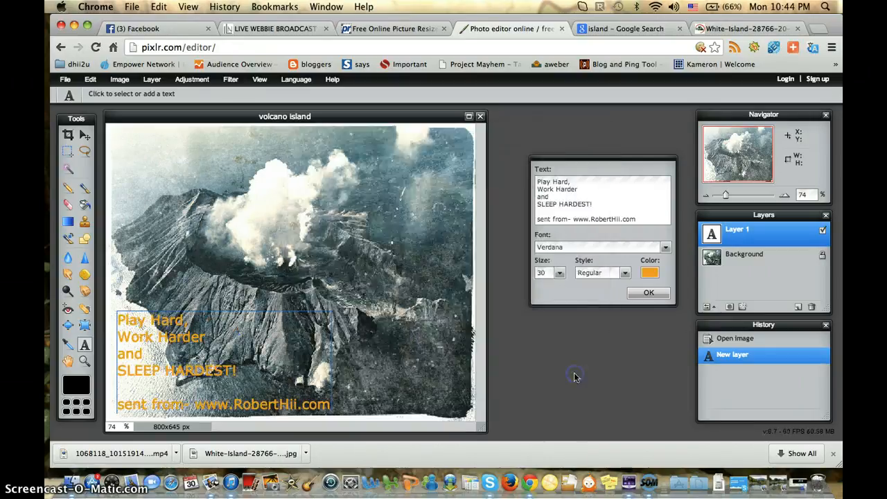
Step: Enlarge the quote text to size 53 and move it up along the image's left edge so the signature line fits
left_click(561, 273)
left_click_drag(526, 283, 517, 285)
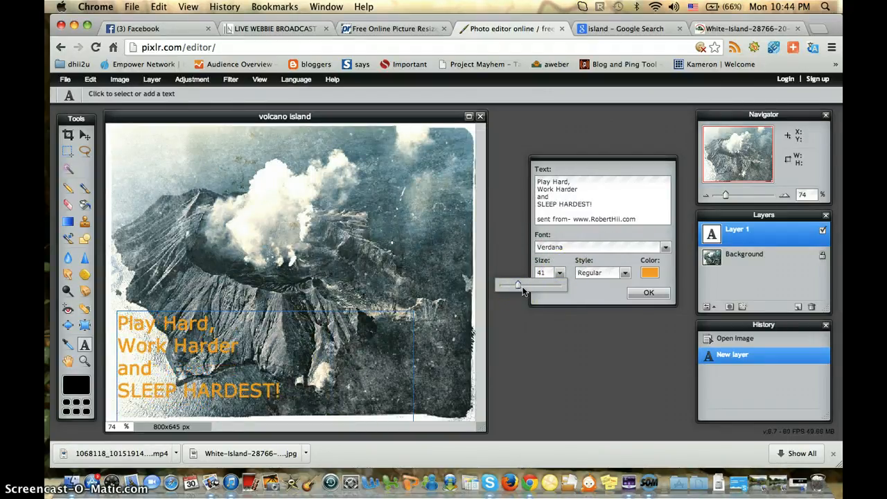
left_click(524, 286)
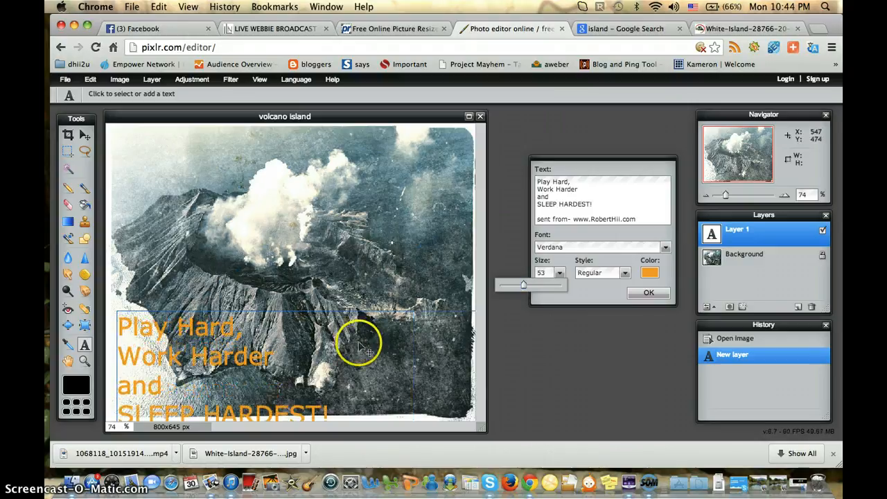
left_click_drag(348, 350, 336, 255)
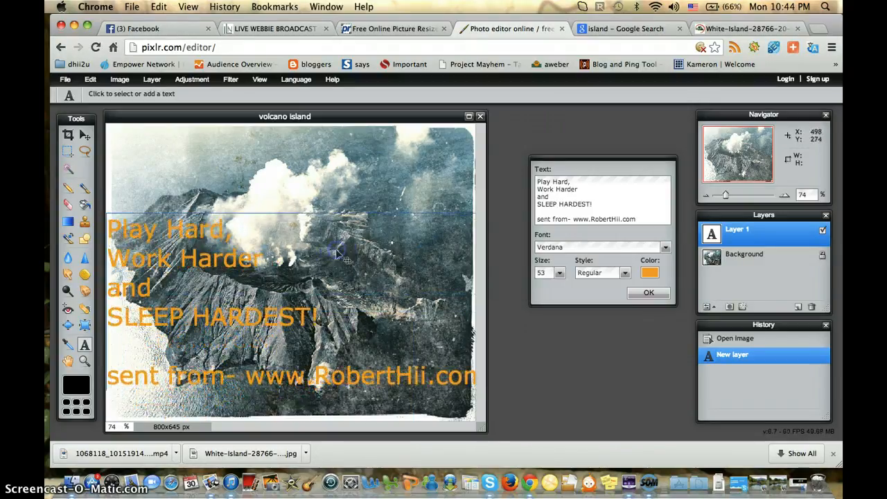
Step: Set the text size to 45 and move the quote down into the lower-left part of the image
double_click(549, 273)
type("50")
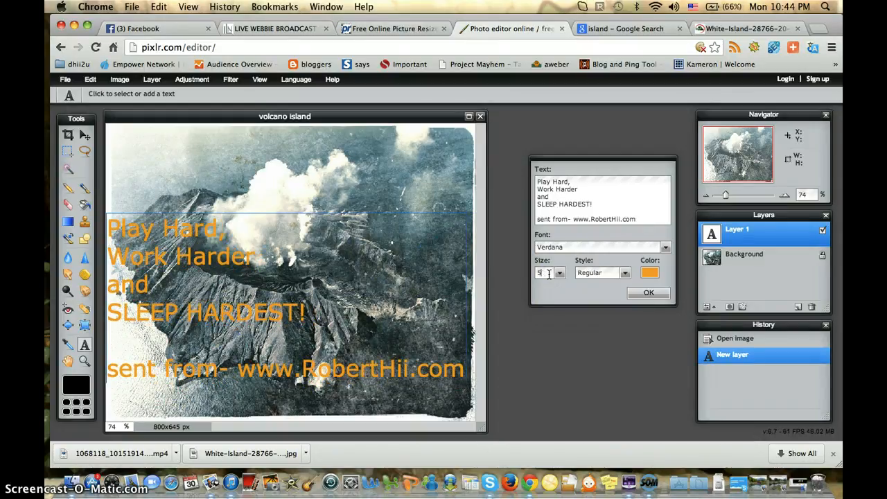
key("BackSpace")
type("45")
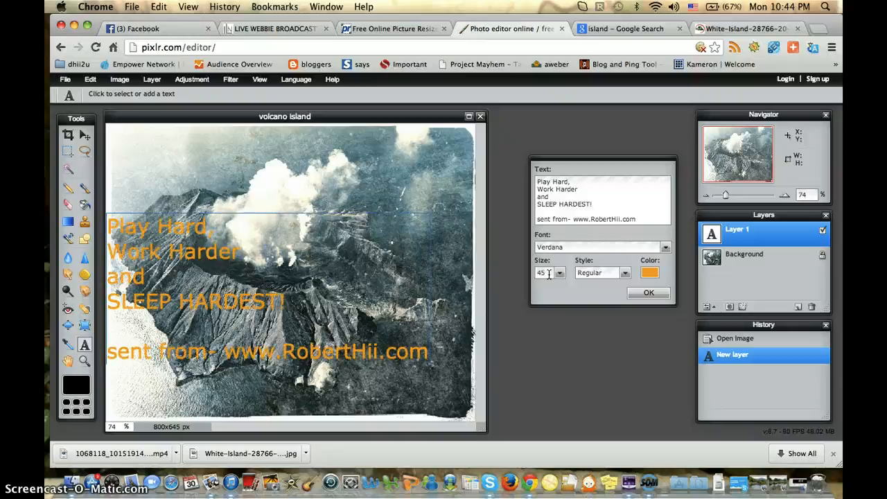
left_click_drag(365, 309, 377, 361)
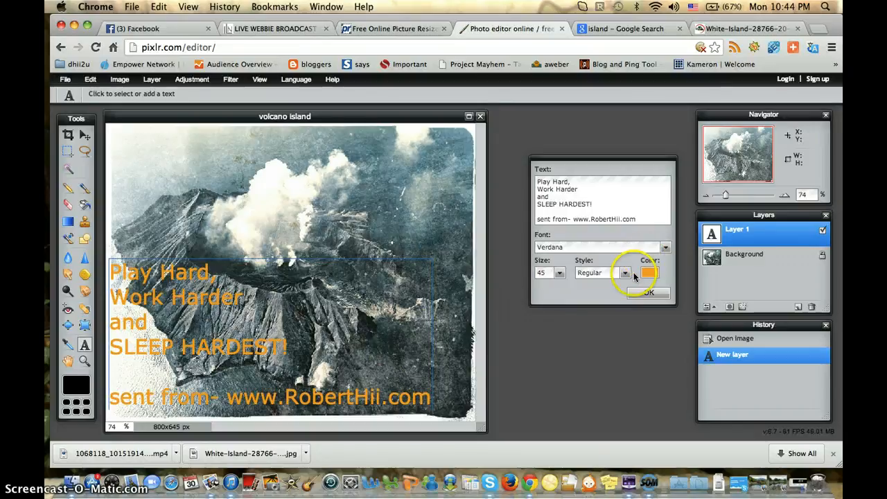
Step: Make the text Bold/Italic and set its font to Adobe Kaiti Std, previewing the Abadi and other Adobe fonts first
left_click(625, 273)
left_click(596, 321)
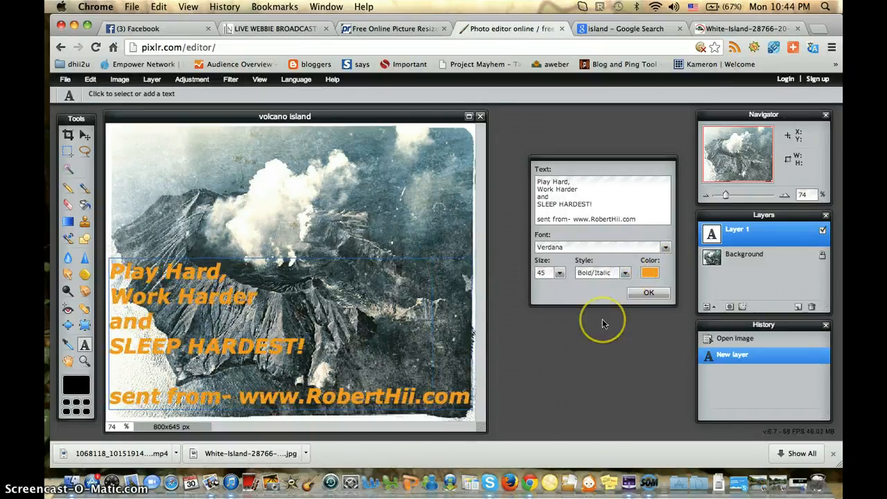
left_click(613, 246)
left_click(575, 271)
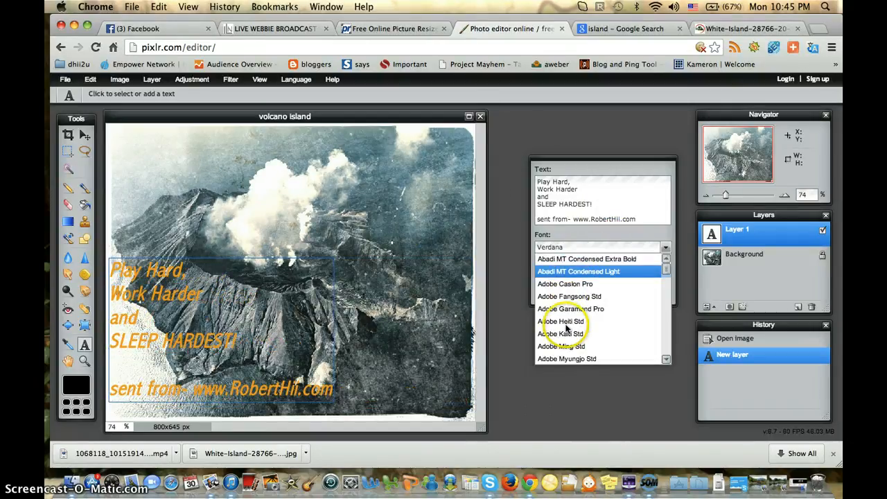
left_click(565, 309)
left_click(565, 296)
left_click(569, 284)
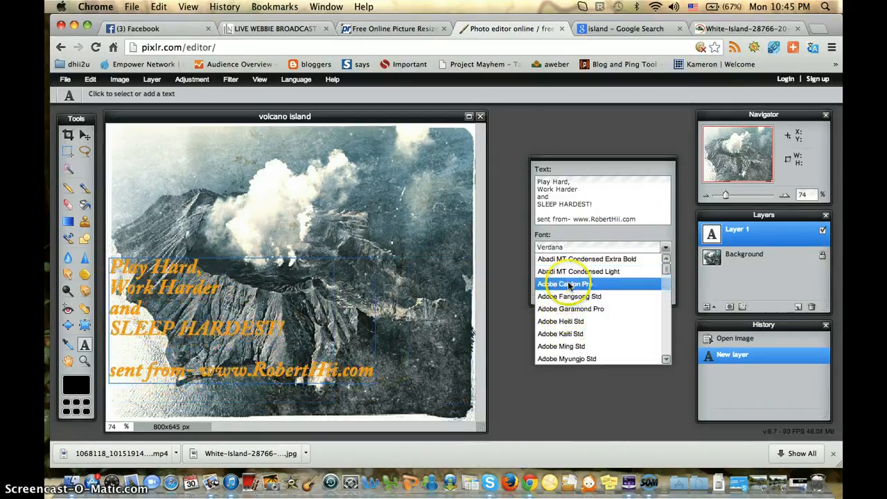
left_click(574, 271)
left_click(570, 308)
left_click(565, 320)
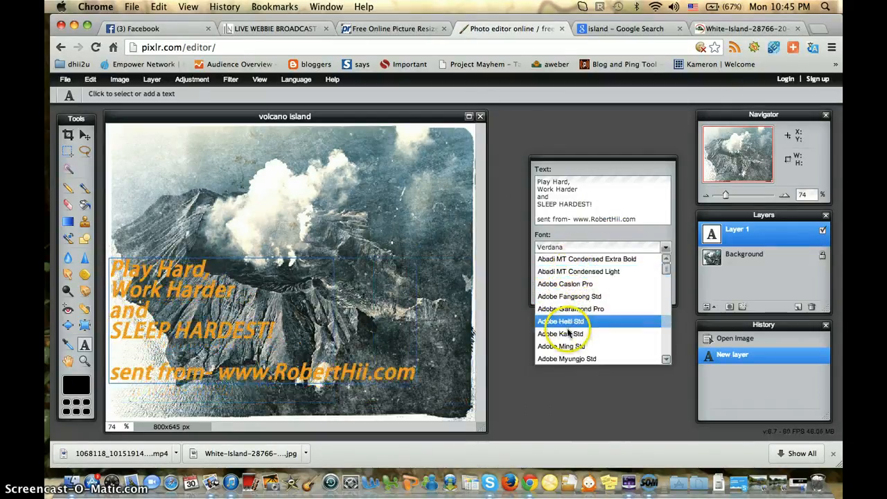
left_click(566, 333)
left_click(565, 321)
left_click(575, 271)
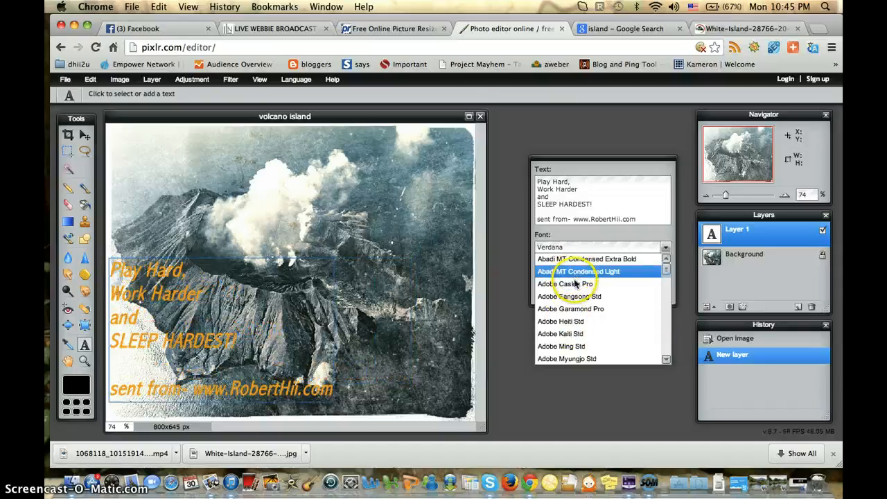
left_click(575, 283)
left_click(574, 296)
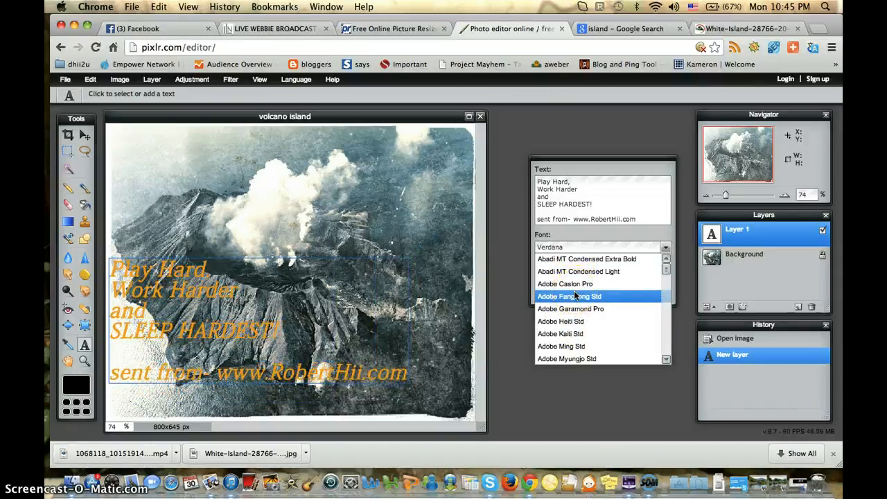
left_click(589, 258)
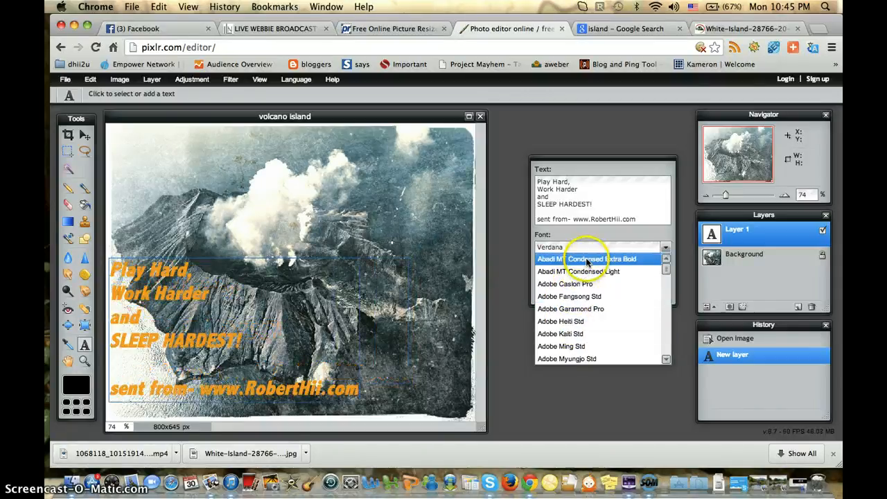
left_click(571, 308)
left_click(584, 334)
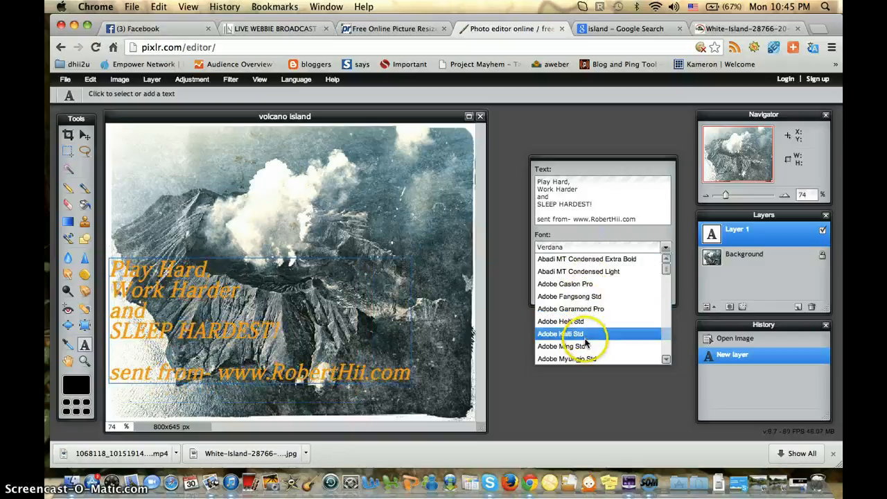
left_click(586, 339)
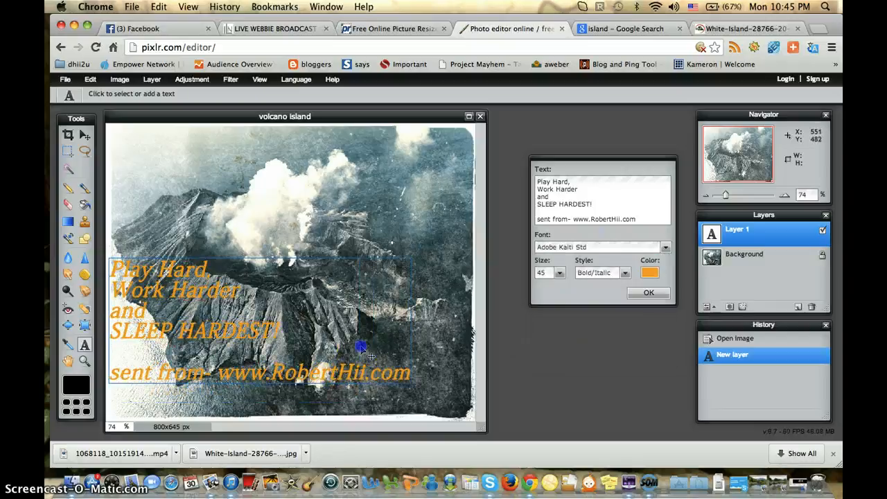
Step: Move the quote slightly down and right within the image's lower-left corner and apply the text
left_click_drag(360, 347, 370, 380)
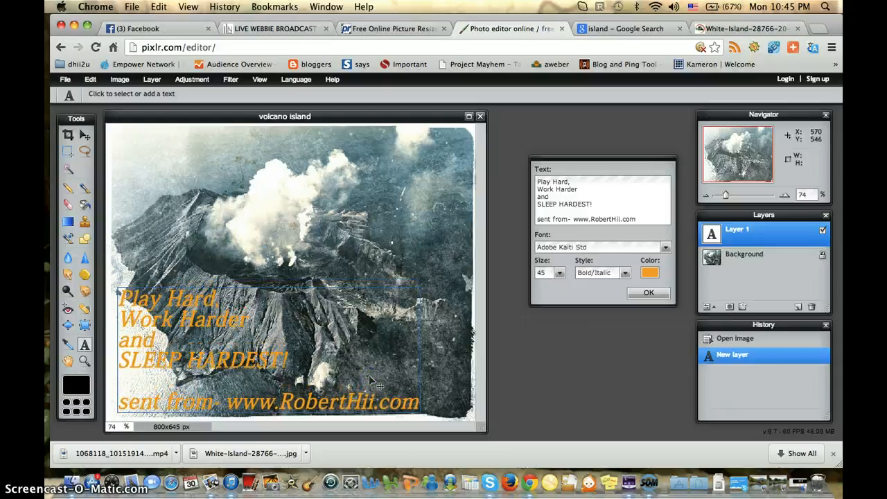
left_click(642, 294)
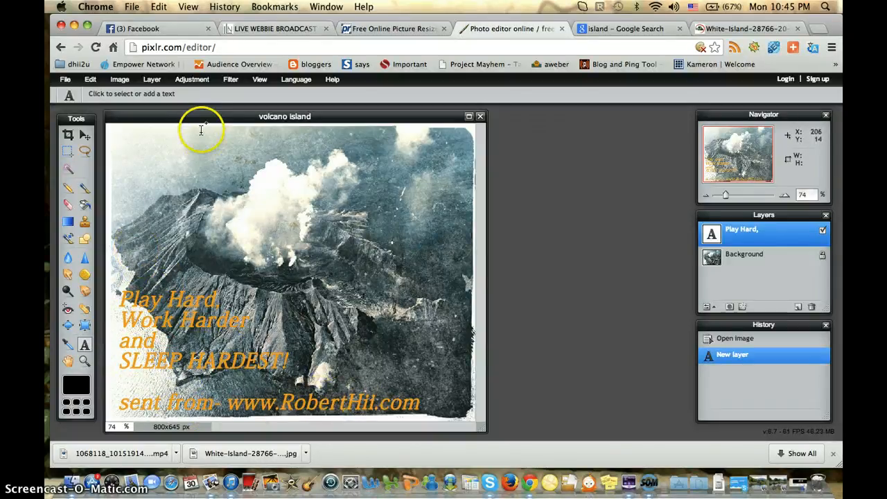
Step: Save the picture to the computer as a JPEG named "volcano island edited" in the Pictures Quotes folder
left_click(64, 80)
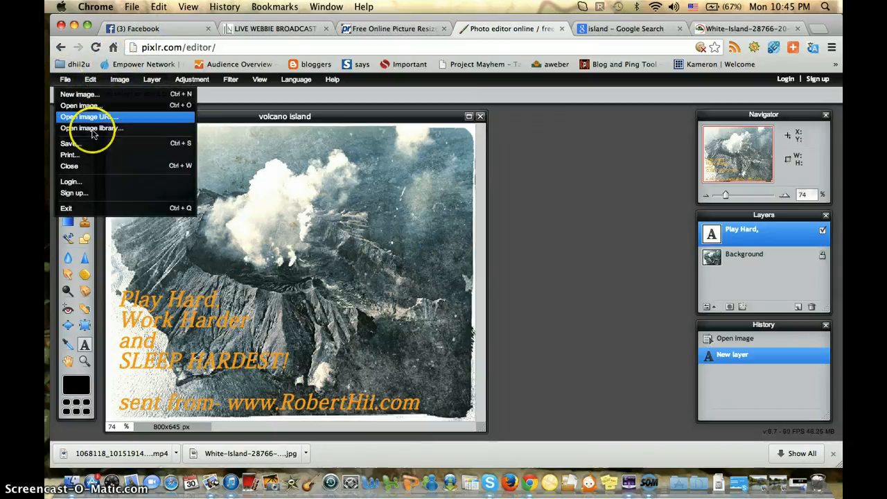
left_click(94, 148)
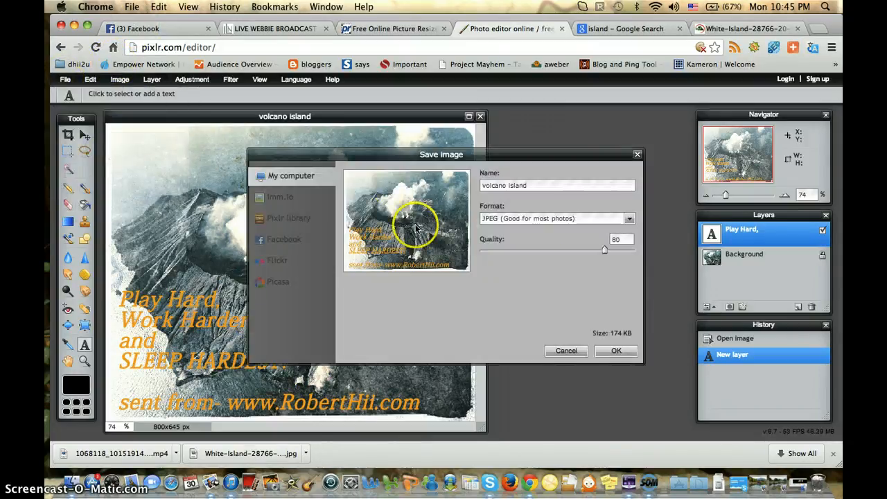
left_click(547, 186)
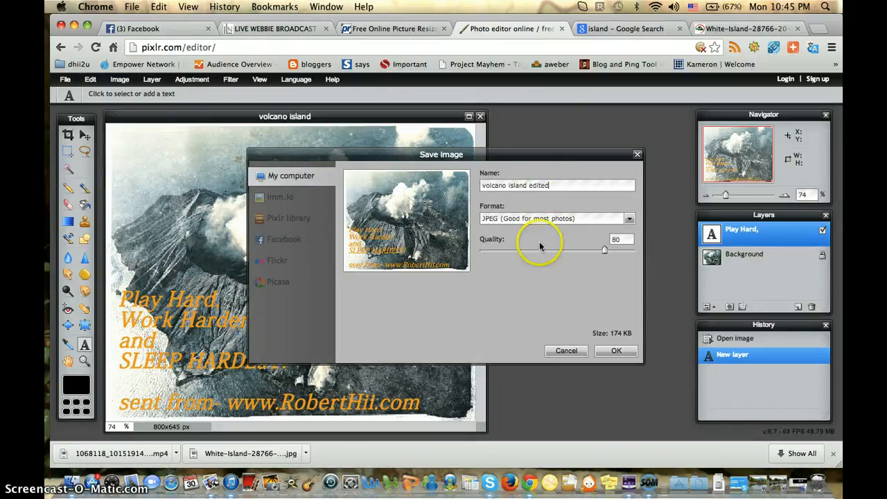
left_click(614, 351)
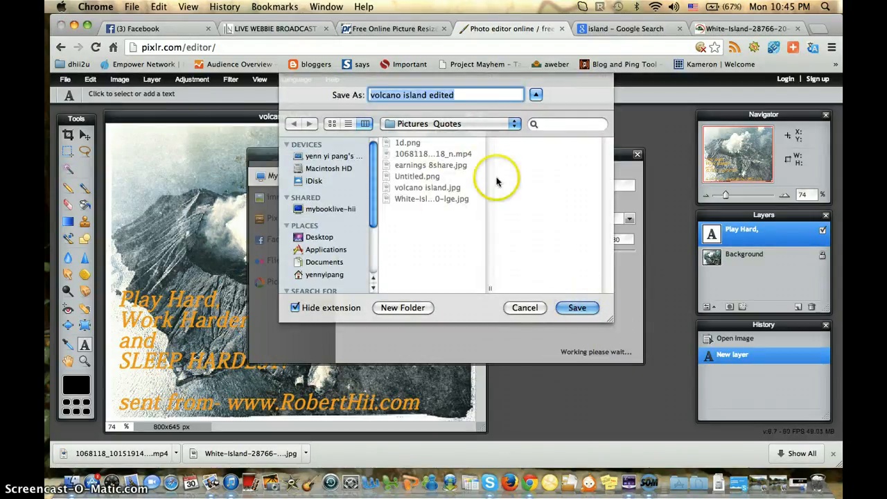
left_click(577, 309)
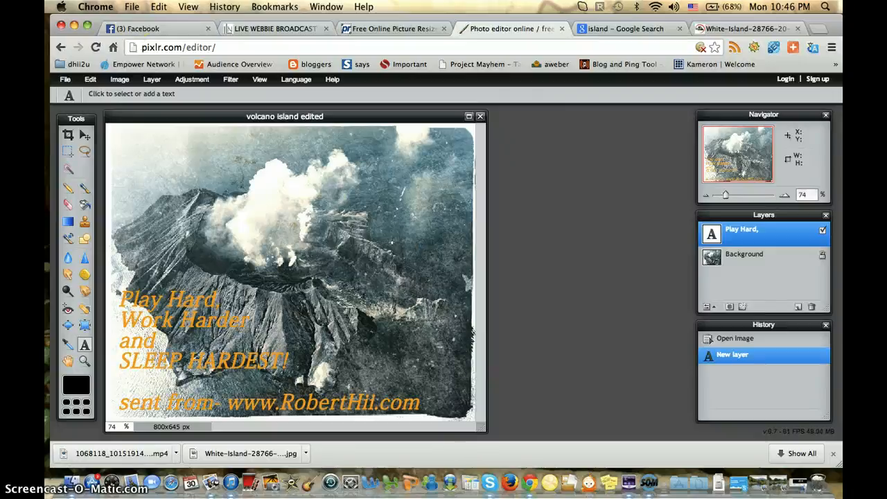
left_click(152, 79)
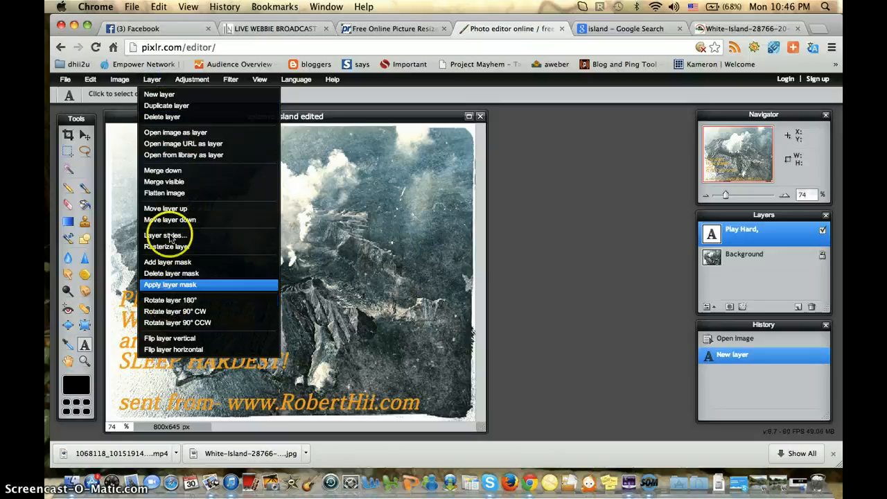
left_click(158, 82)
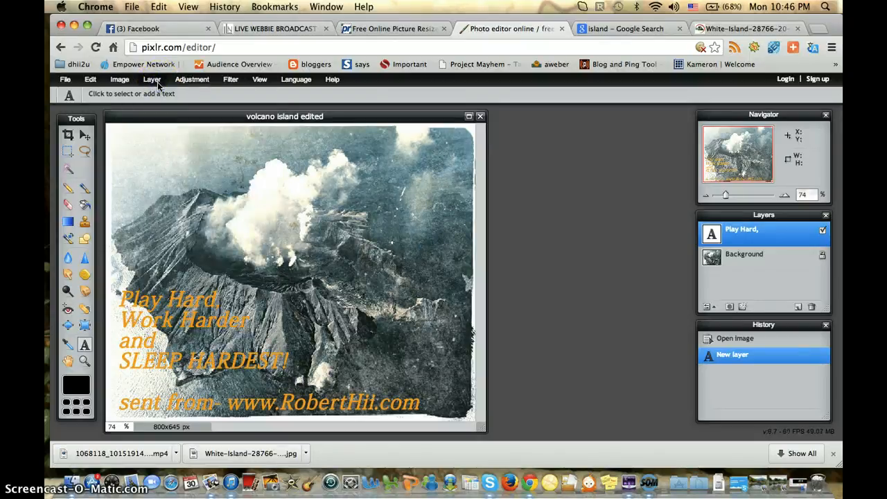